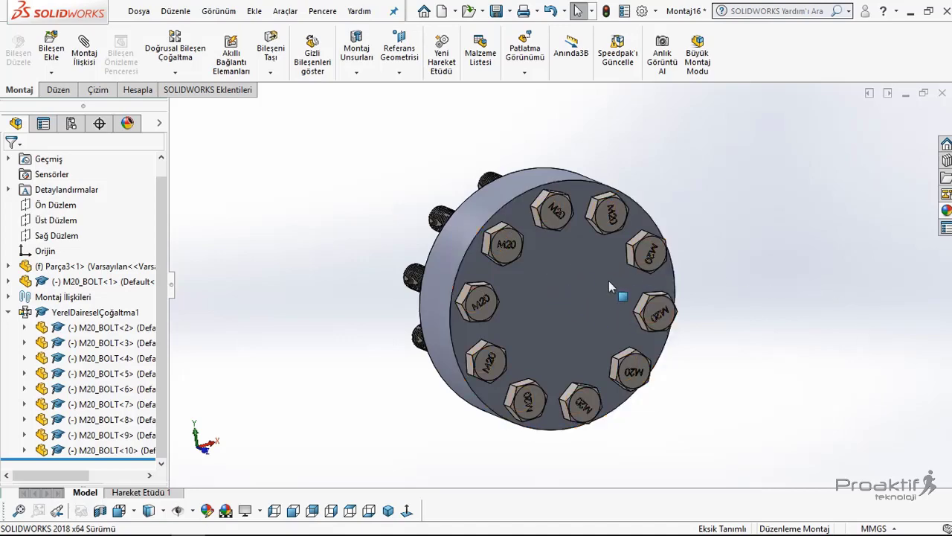
Zoom on the flange assembly and start a new exploded view
scroll(609, 281, up, 2)
scroll(590, 275, up, 1)
scroll(566, 269, down, 1)
scroll(584, 266, down, 2)
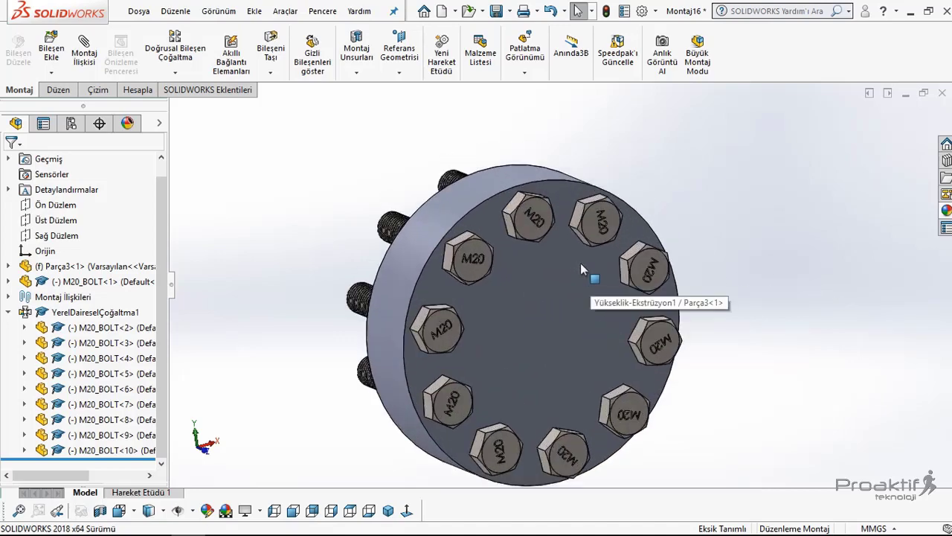
scroll(607, 299, up, 1)
scroll(599, 300, up, 1)
scroll(625, 246, up, 1)
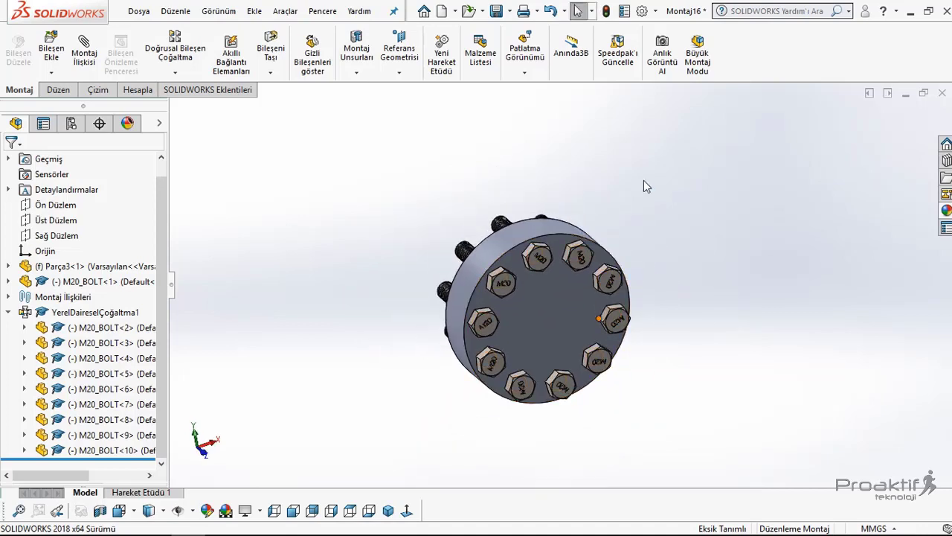
click(535, 58)
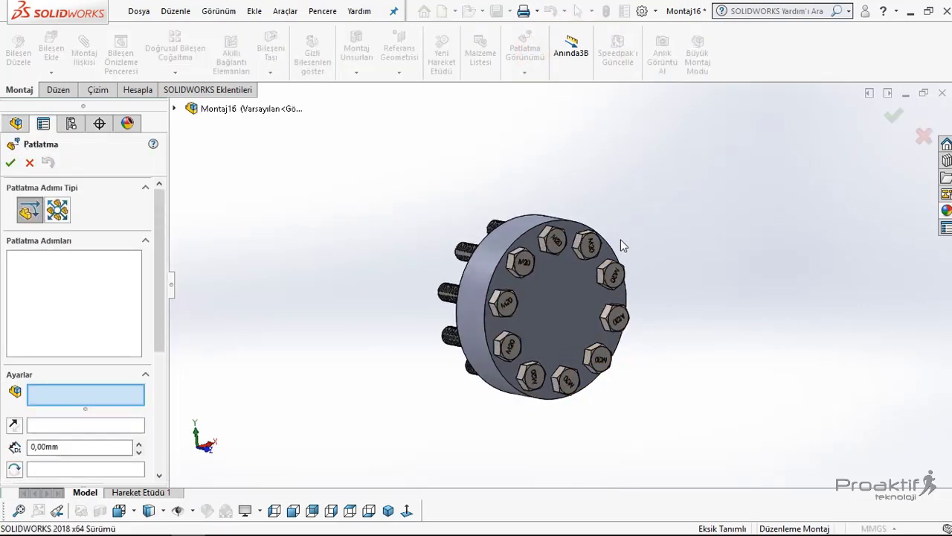
Orbit to a face-on view and select the top bolt, M20_BOLT-1, to move
middle_drag(634, 246, 567, 262)
scroll(574, 266, down, 2)
scroll(574, 262, down, 2)
scroll(572, 283, up, 3)
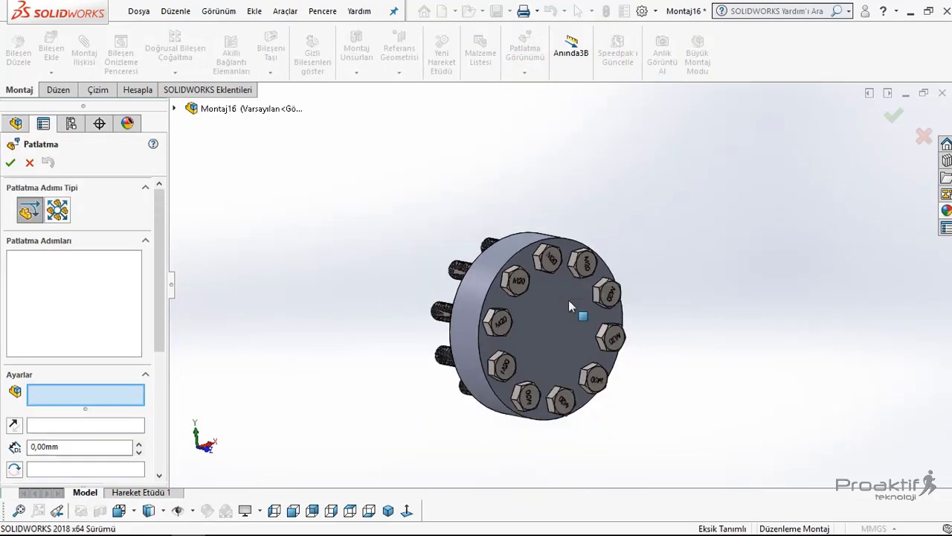
middle_drag(569, 299, 581, 277)
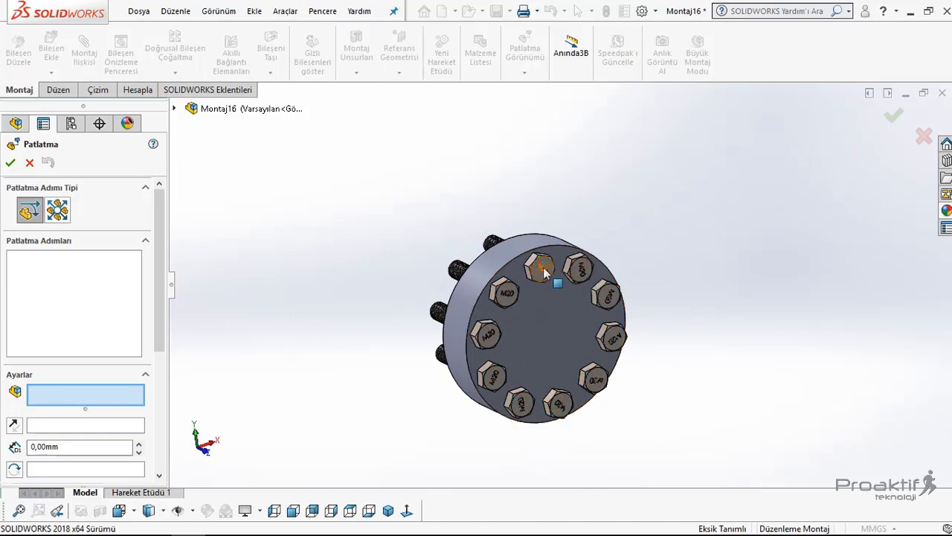
click(538, 274)
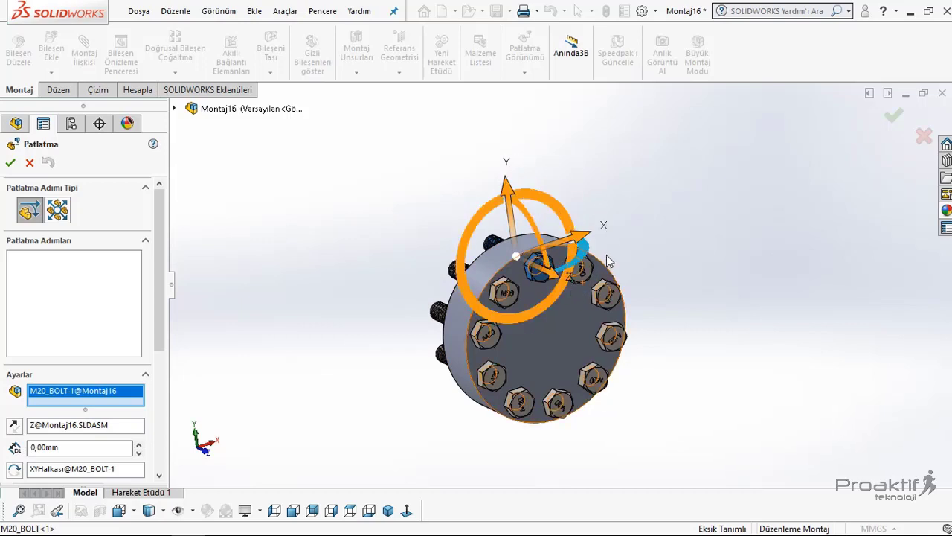
Pull the top bolt out of the flange along X, then lift it up along Y
mouse_move(624, 274)
middle_down()
mouse_move(624, 236)
mouse_move(627, 270)
middle_up()
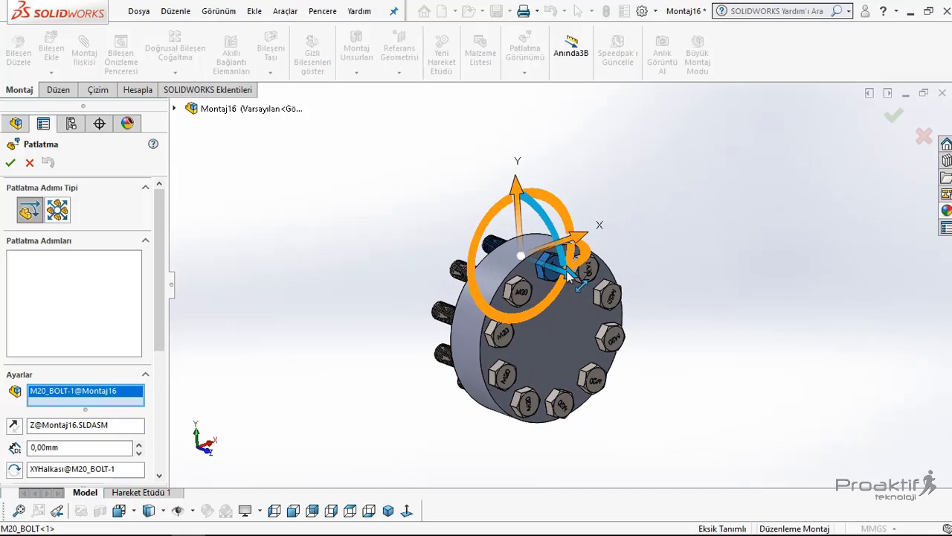
drag(568, 274, 696, 317)
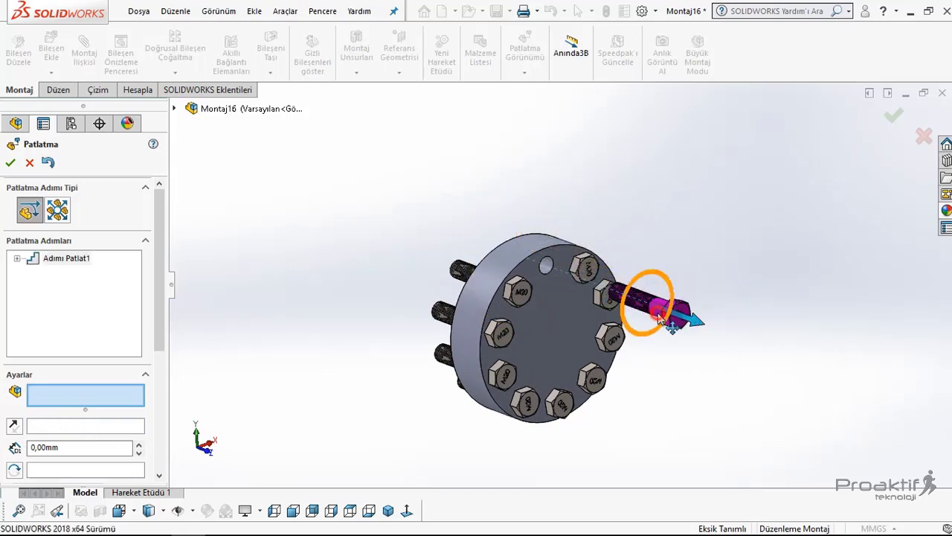
click(666, 318)
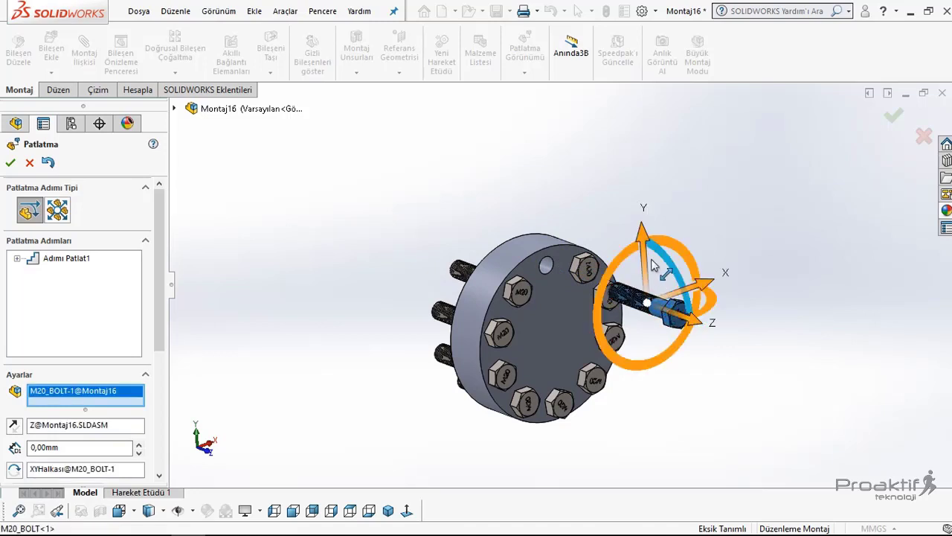
drag(652, 265, 640, 160)
click(721, 258)
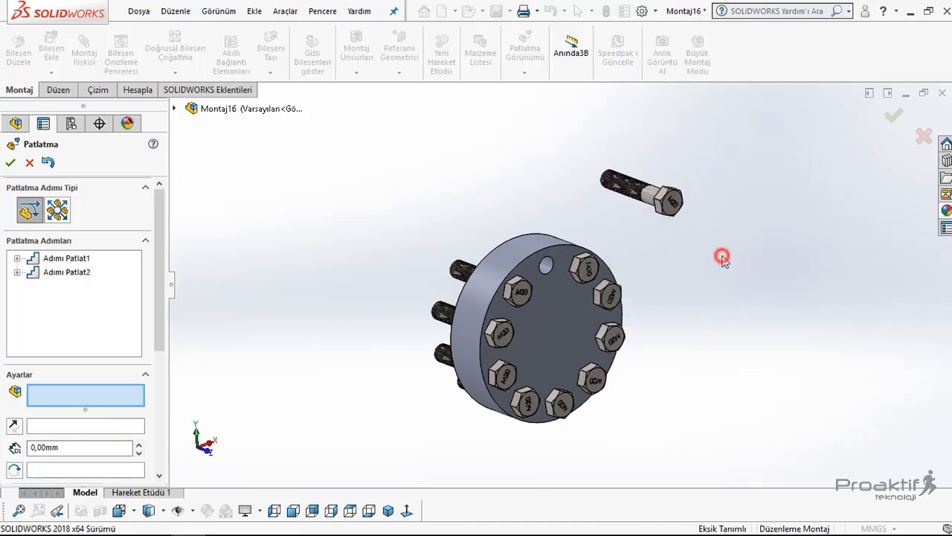
Pull bolt M20_BOLT-10 out of the flange and move it sideways along X
click(587, 272)
drag(601, 277, 703, 318)
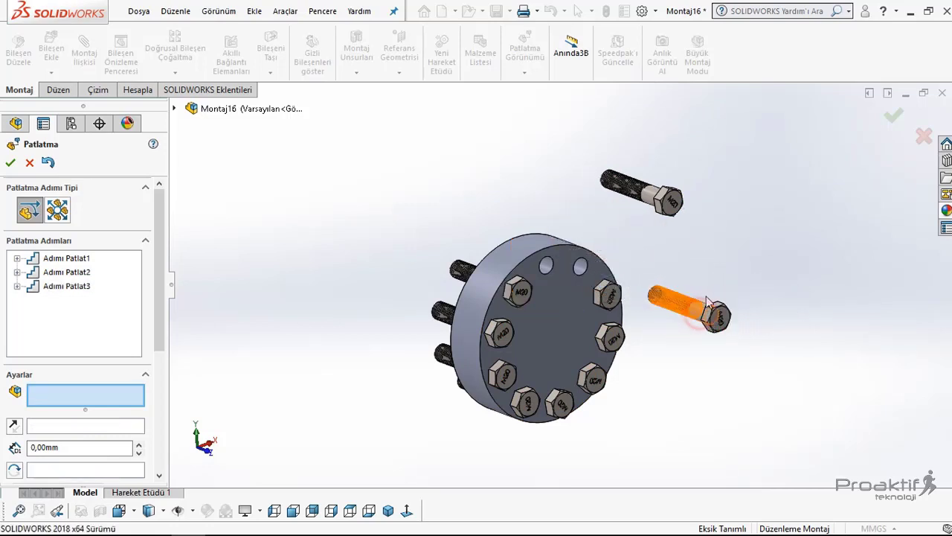
click(709, 313)
drag(737, 298, 844, 261)
click(668, 337)
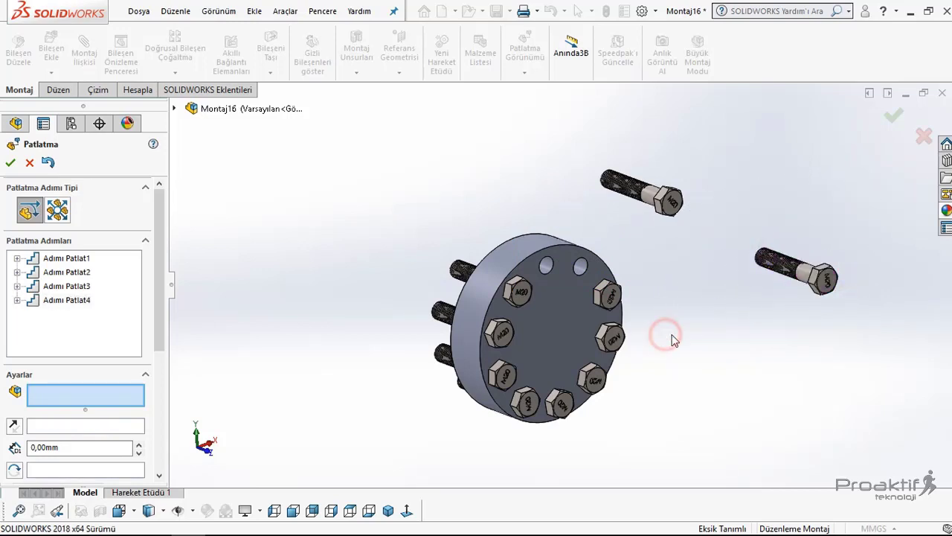
Move M20_BOLT-9 out, down along Y and further along X; pull M20_BOLT-8 out
click(613, 298)
drag(627, 301, 725, 394)
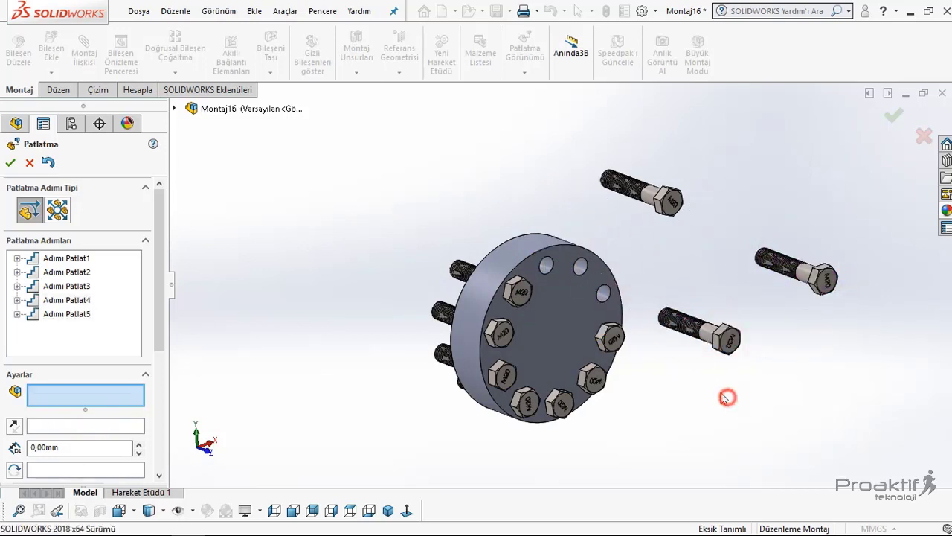
click(711, 328)
drag(698, 296, 699, 375)
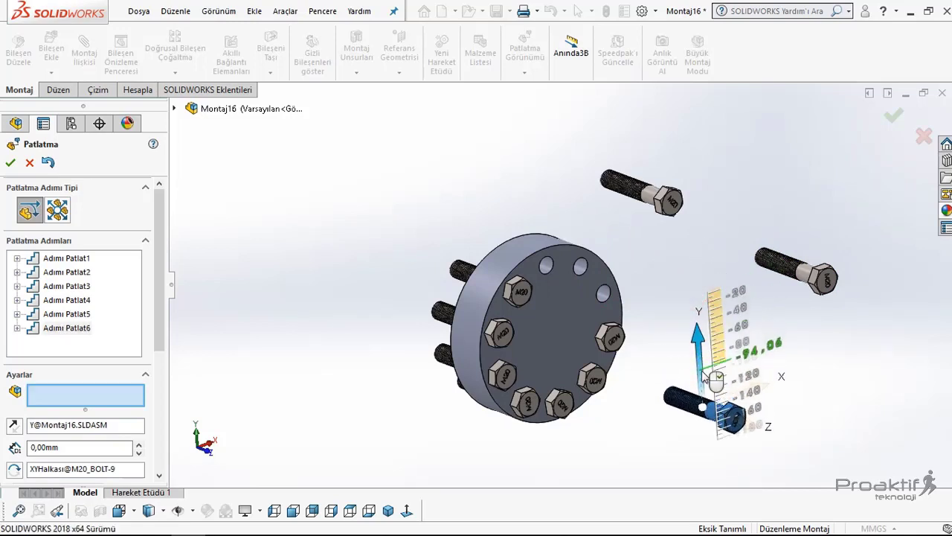
click(638, 408)
click(679, 416)
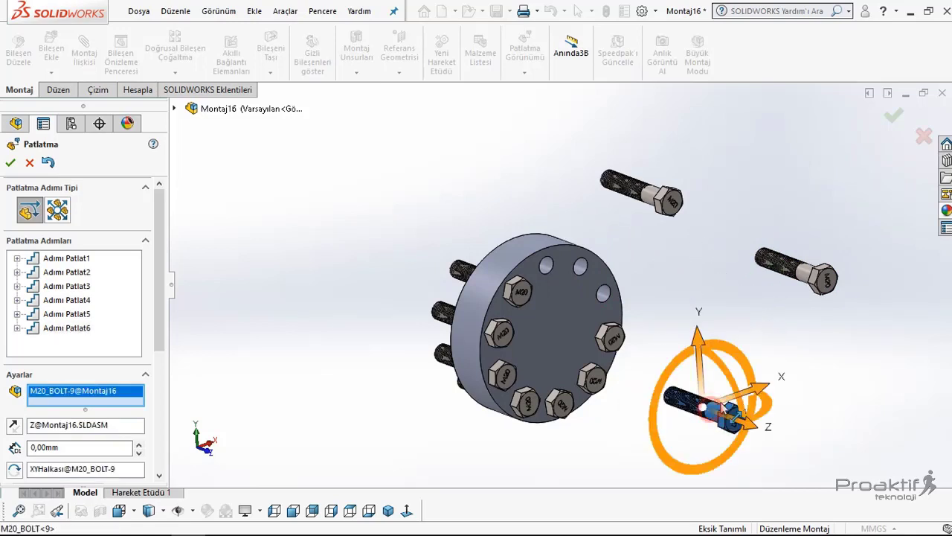
drag(725, 386, 841, 346)
click(666, 395)
click(610, 336)
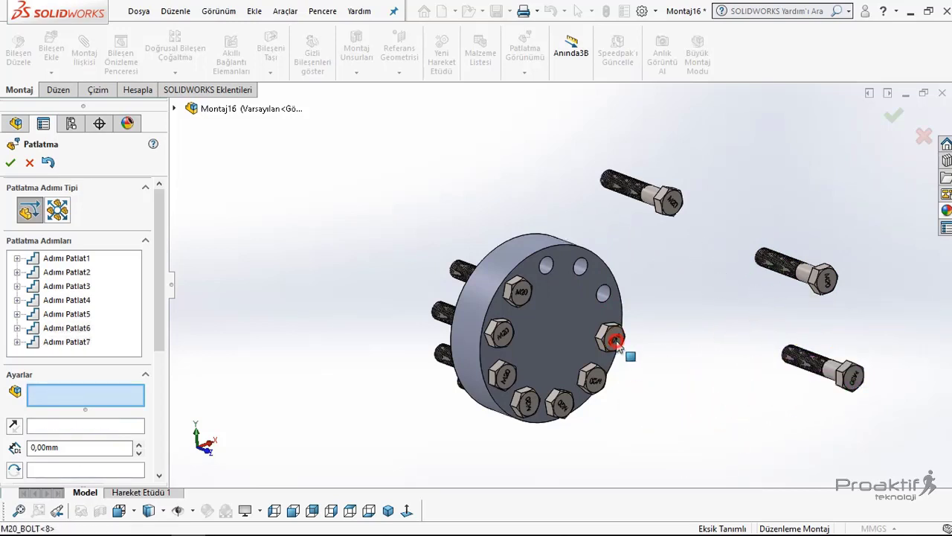
drag(630, 328, 729, 364)
click(686, 430)
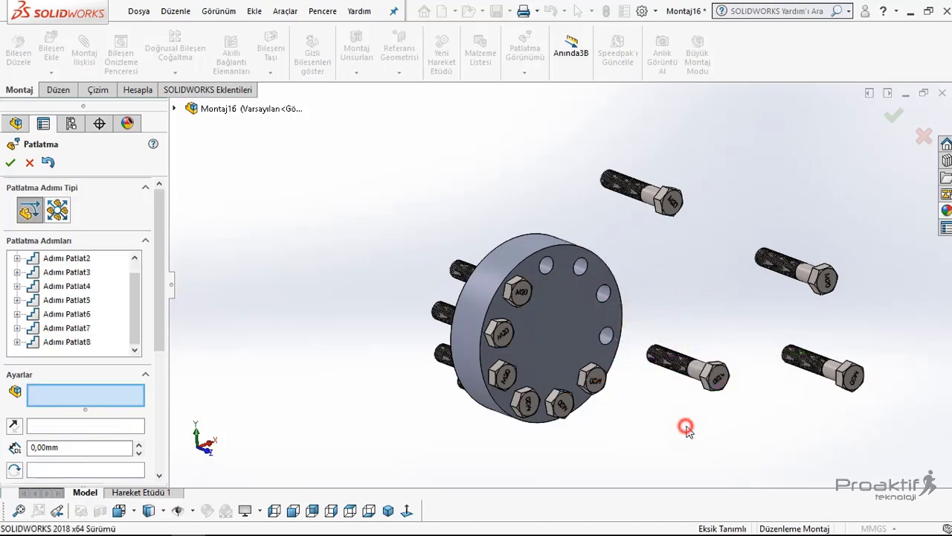
Move bolt M20_BOLT-8 down along Y and further out along X
click(701, 377)
drag(683, 305, 686, 379)
click(603, 422)
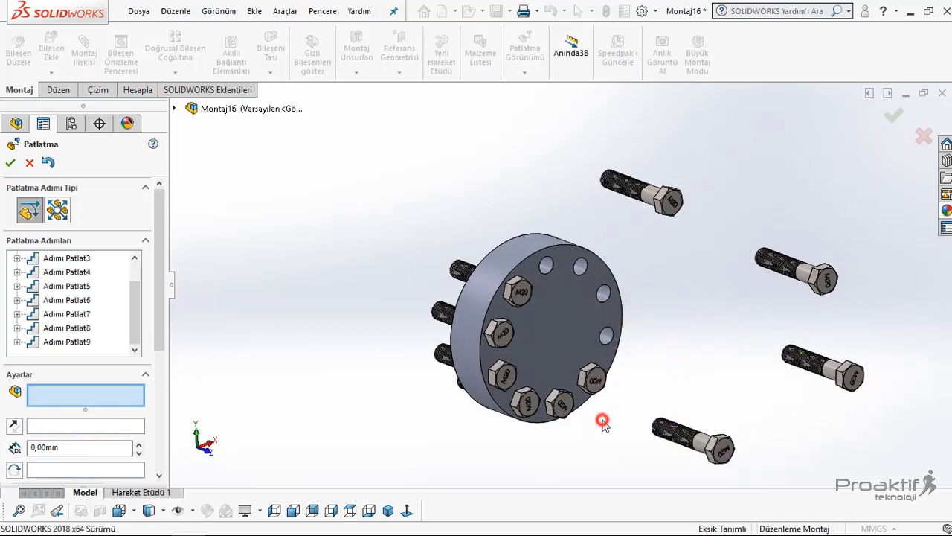
middle_drag(602, 421, 640, 425)
click(683, 434)
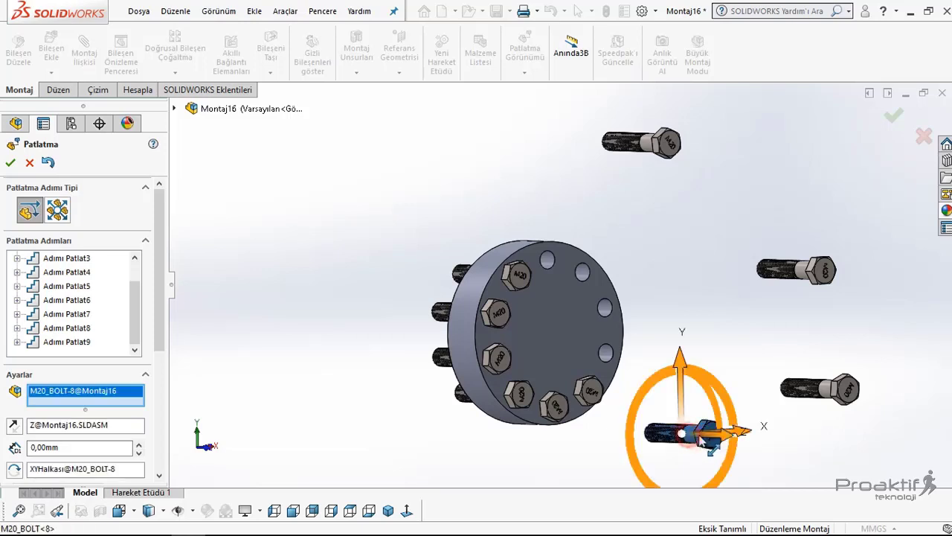
drag(744, 435, 789, 435)
click(637, 425)
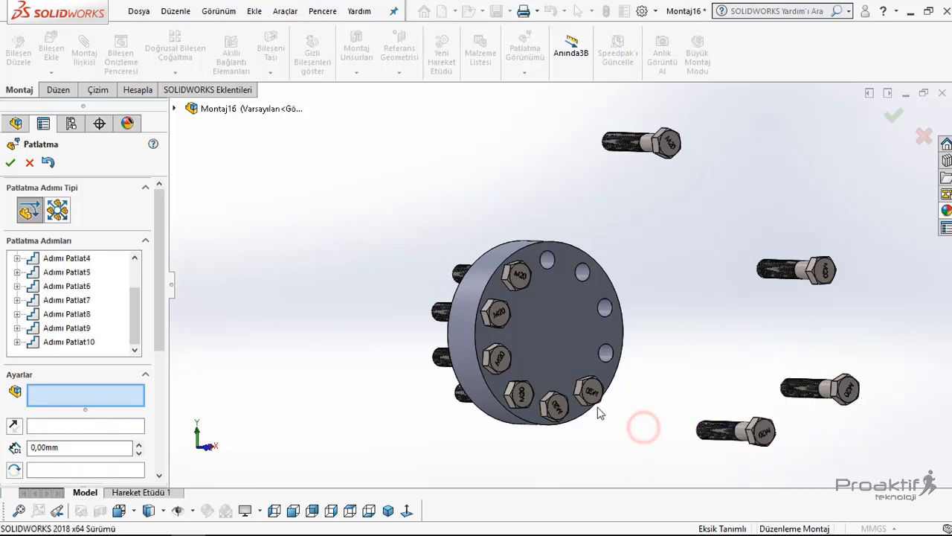
Pull bolt M20_BOLT-7 out along X and down along Y, then fit the view
click(592, 390)
drag(622, 395, 664, 398)
click(623, 442)
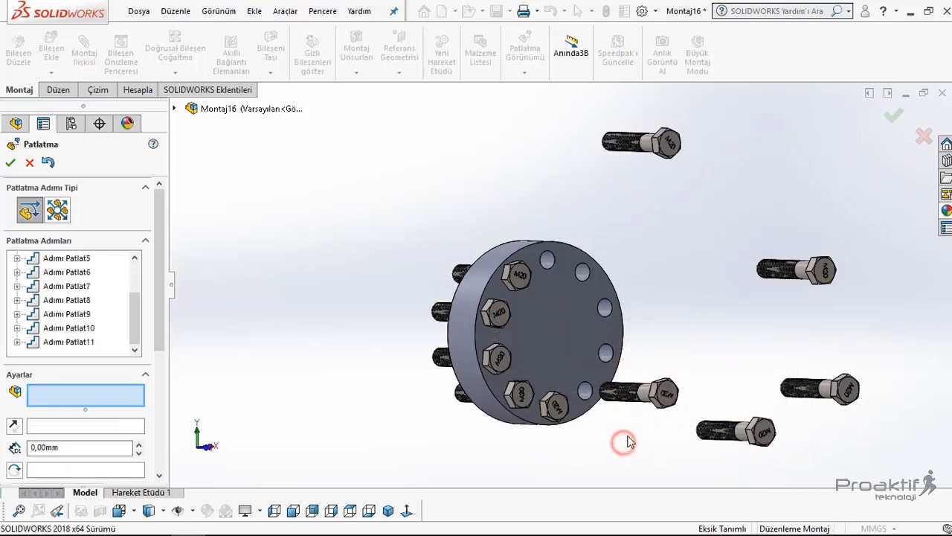
click(665, 389)
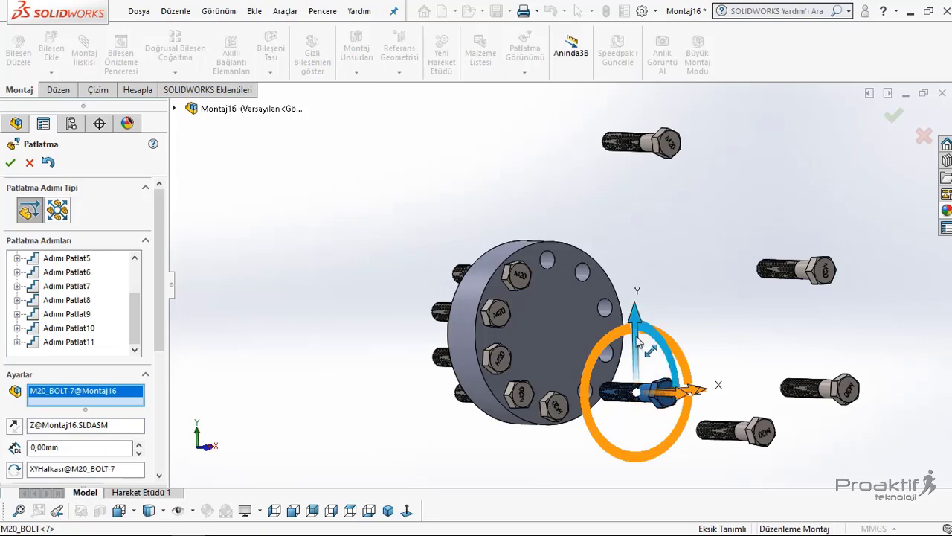
drag(636, 317, 638, 454)
key(f)
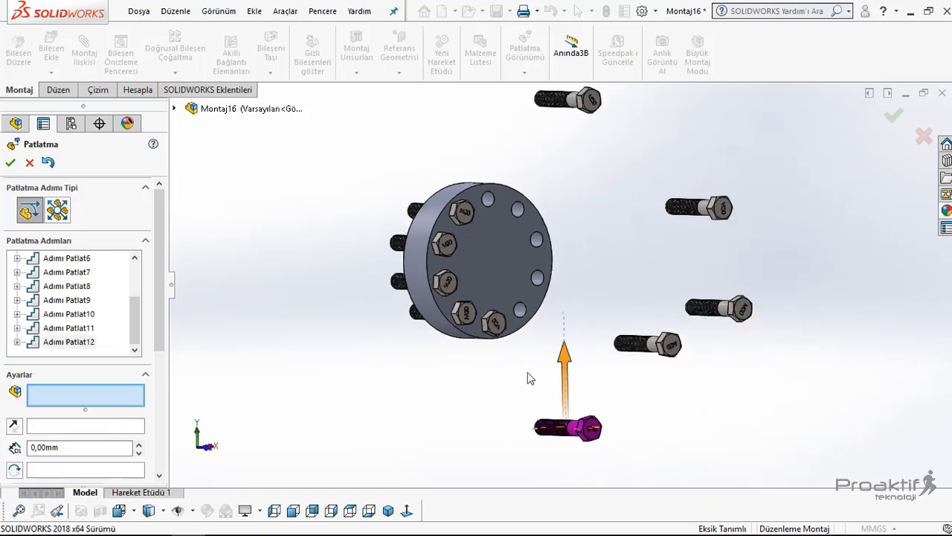
Pull bolt M20_BOLT-6 out of the flange, down along Y and along X
click(497, 325)
drag(509, 332, 599, 329)
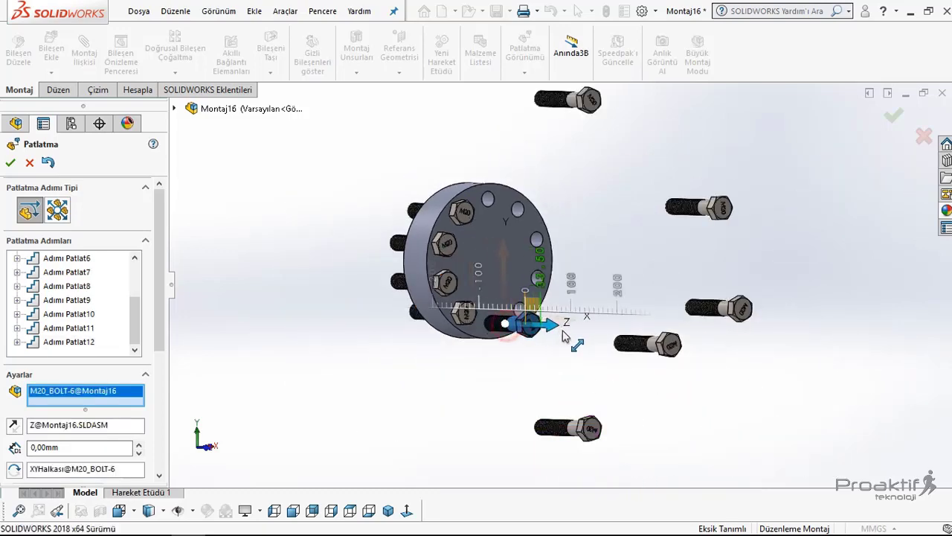
click(567, 335)
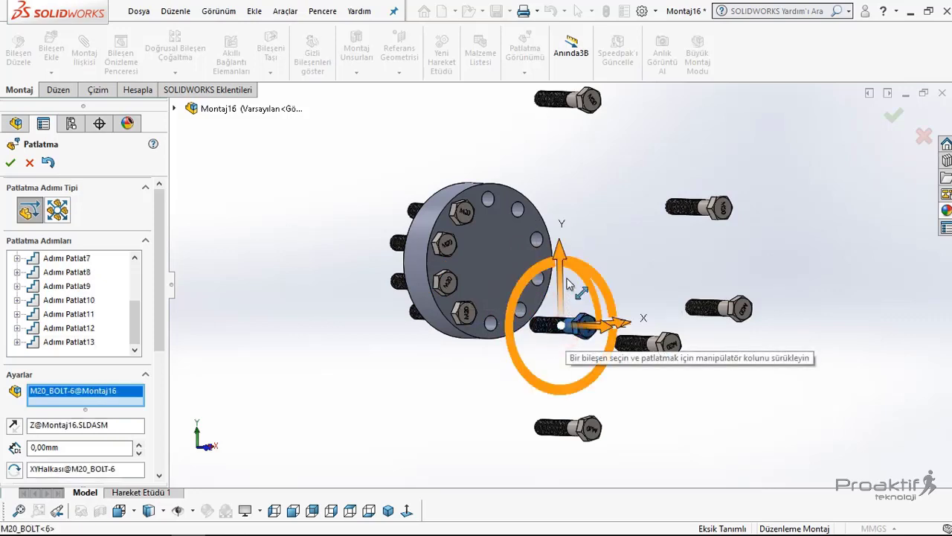
drag(569, 276, 565, 382)
click(565, 383)
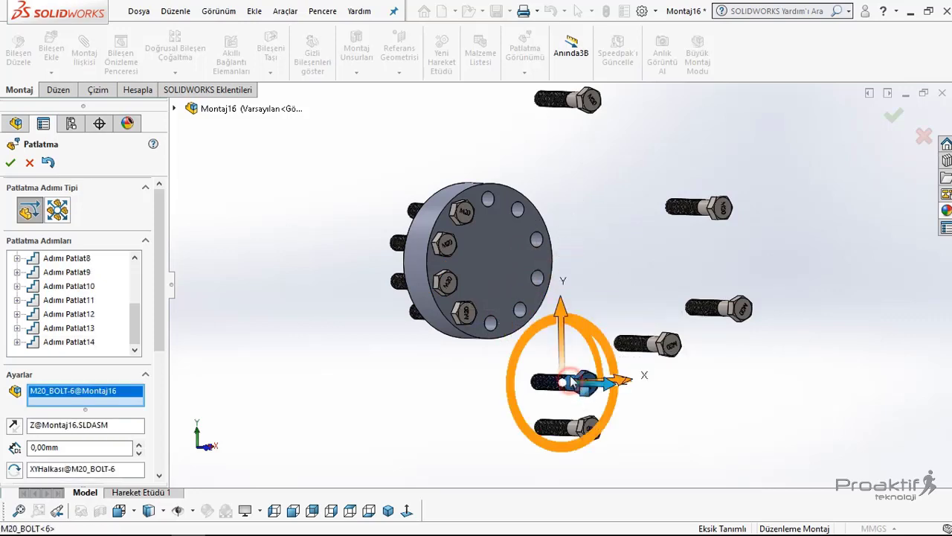
middle_drag(588, 389, 593, 394)
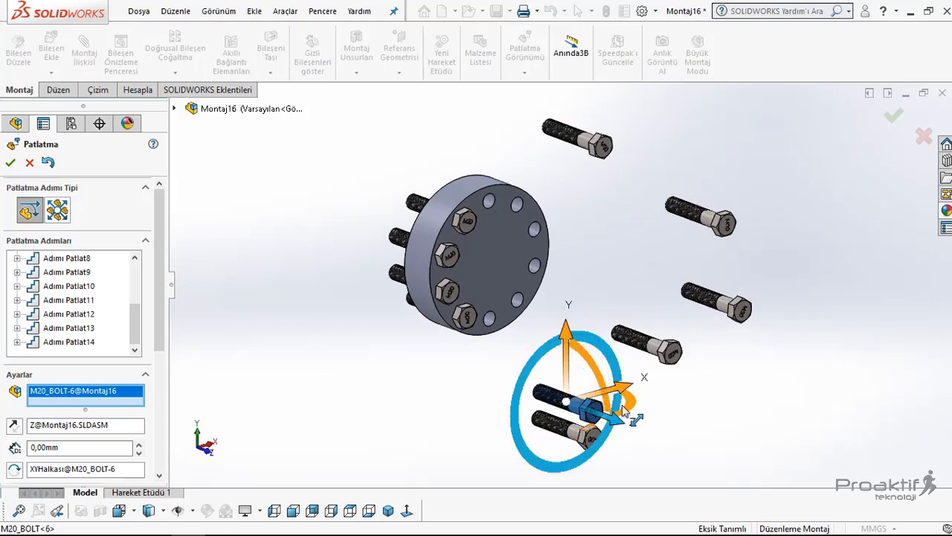
drag(599, 393, 595, 401)
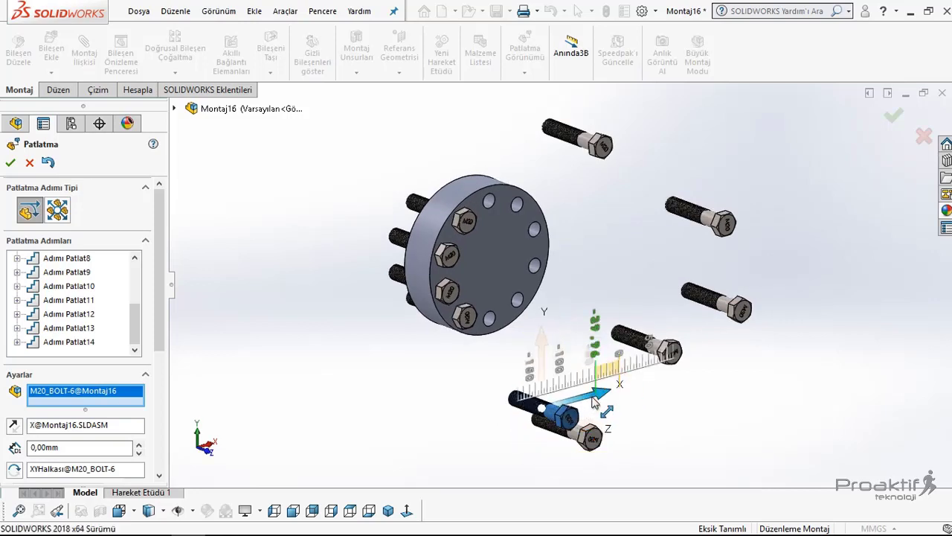
Pull bolts M20_BOLT-5 and M20_BOLT-4 out along Z, placing M20_BOLT-4 lower left
click(480, 322)
mouse_move(497, 328)
mouse_down()
mouse_move(631, 389)
mouse_move(276, 366)
mouse_up()
click(604, 368)
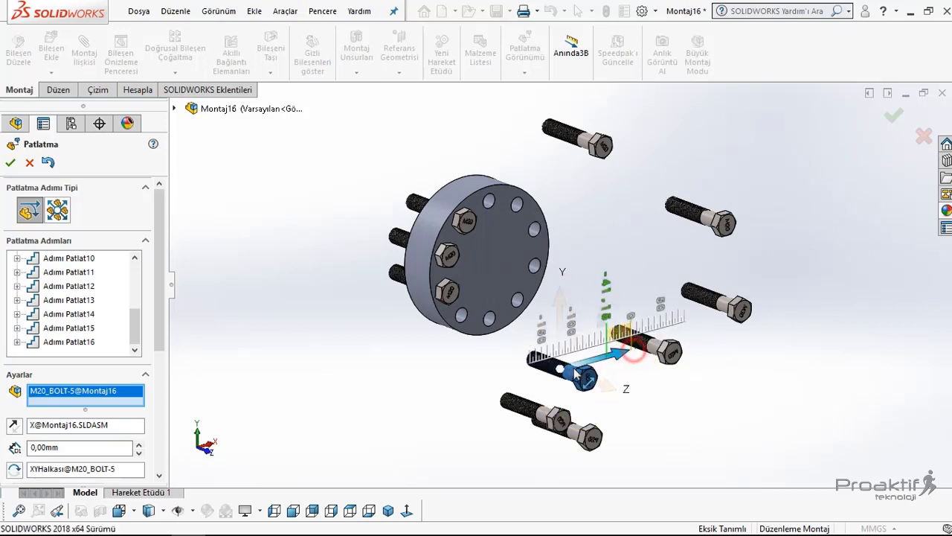
click(454, 290)
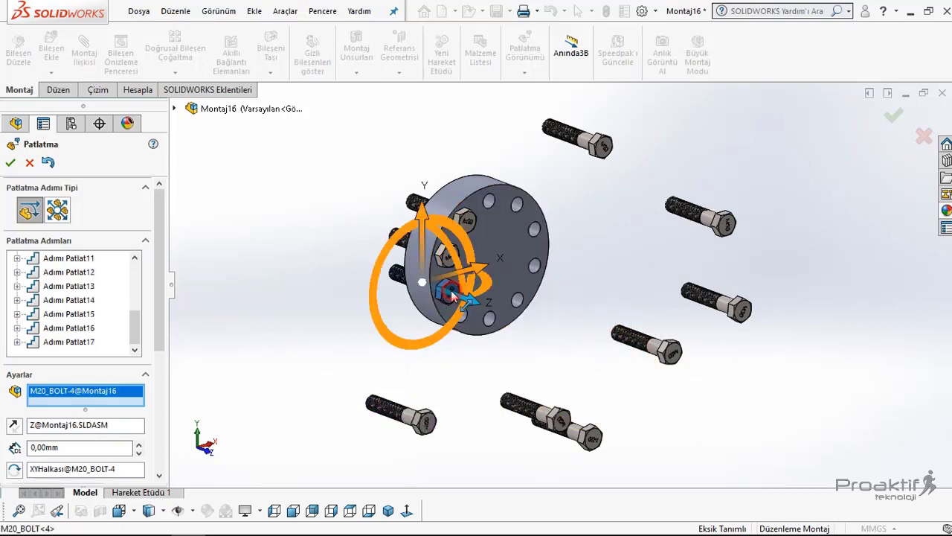
drag(467, 304, 503, 354)
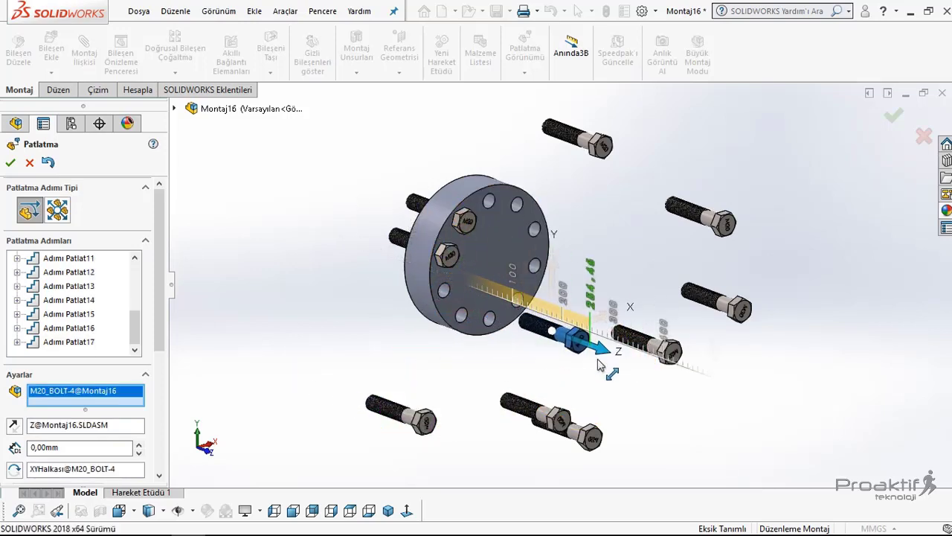
click(587, 344)
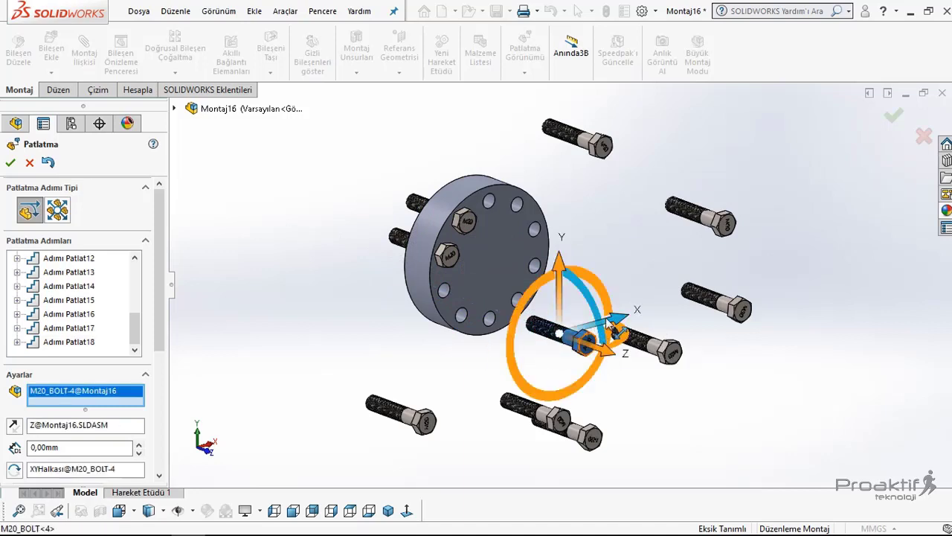
drag(606, 327, 426, 357)
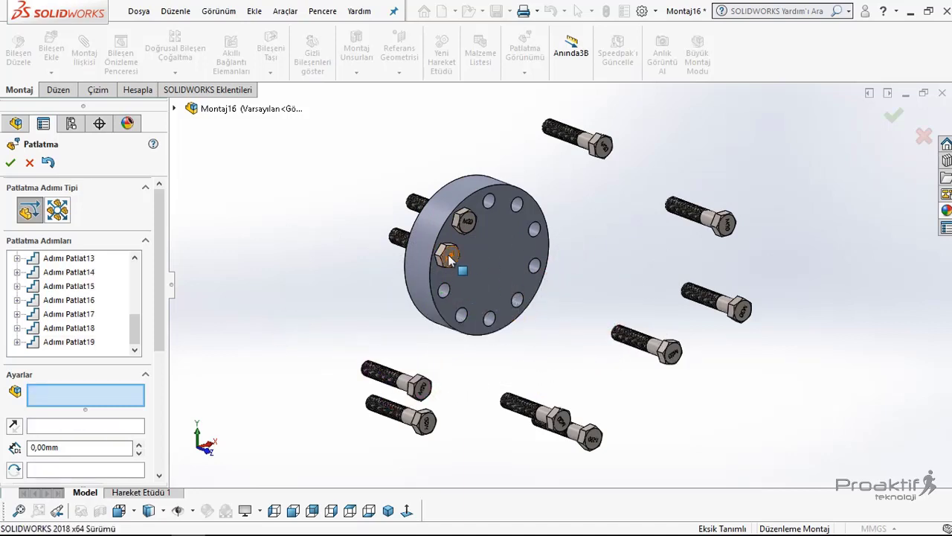
Pull another bolt out to the lower right and M20_BOLT-3 to the lower left
click(449, 259)
drag(457, 267, 582, 353)
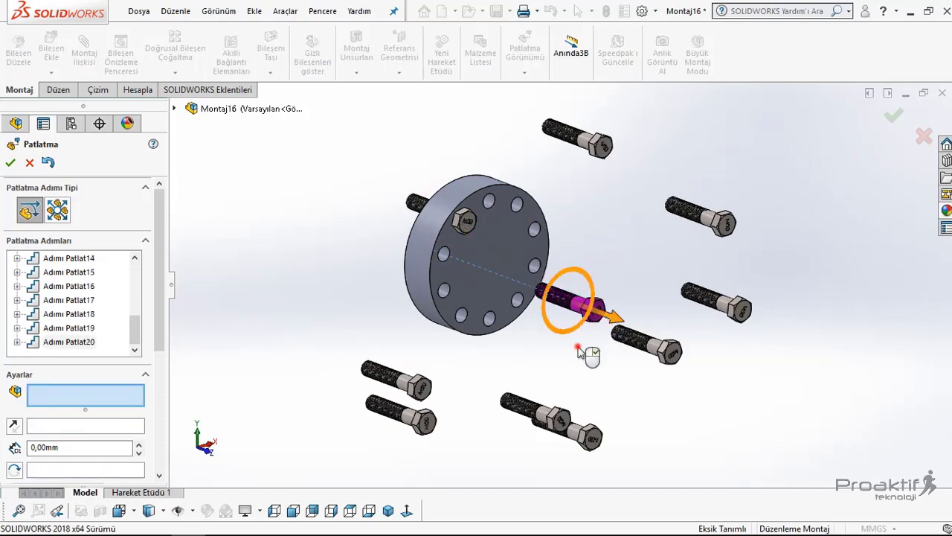
click(577, 301)
drag(606, 288, 437, 340)
click(306, 299)
Pull another bolt out to the right and slide M20_BOLT-2 to the flange's left
click(461, 223)
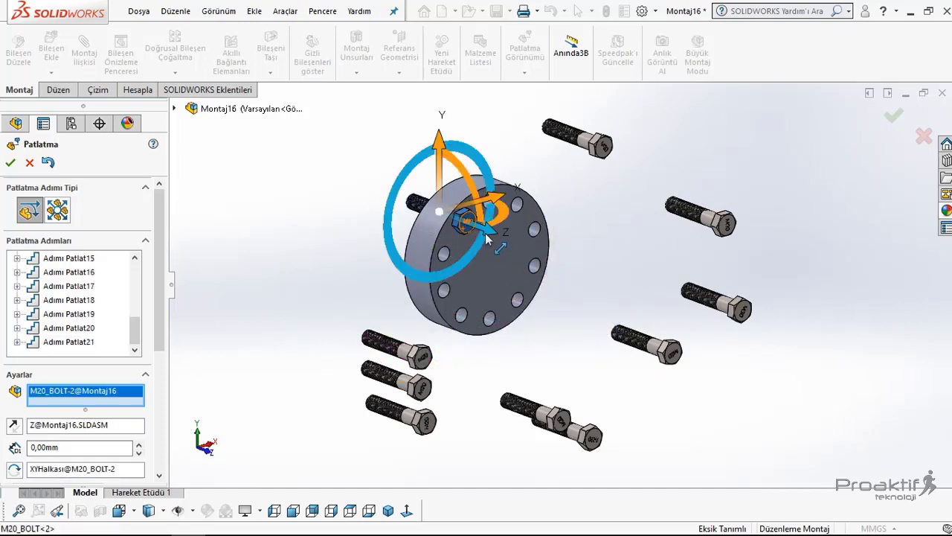
drag(476, 246, 558, 309)
click(573, 260)
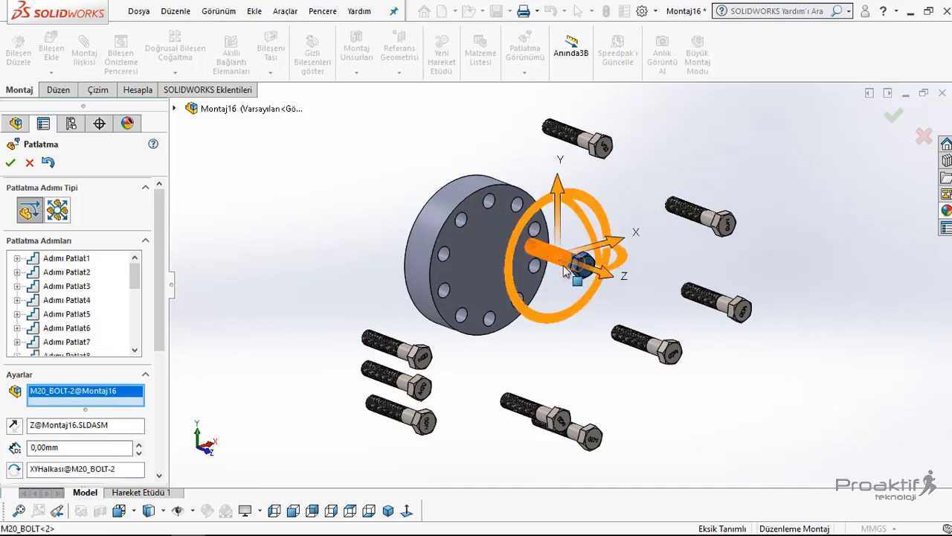
drag(607, 253, 466, 290)
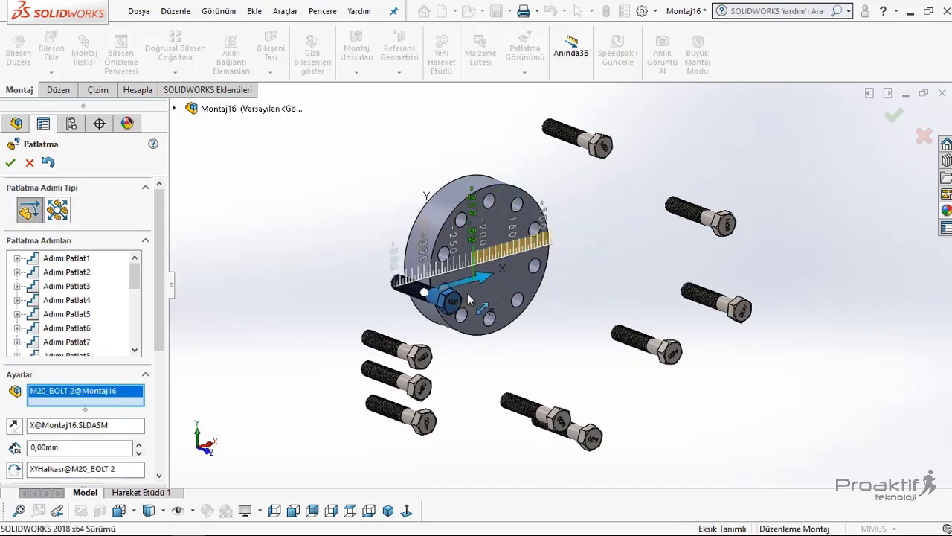
click(295, 274)
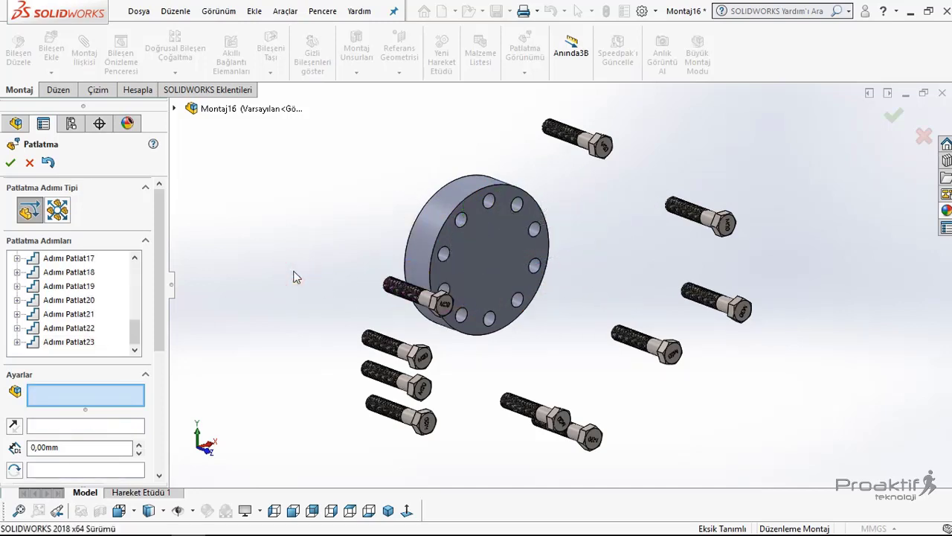
Close the Explode editor and select PatlatılmışGörünüm1 under the Varsayılan configuration
click(9, 163)
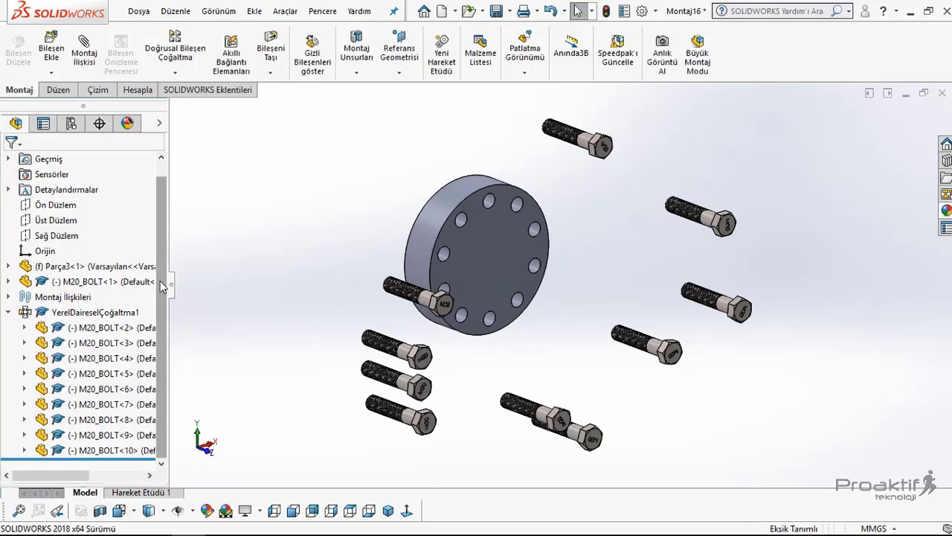
click(9, 312)
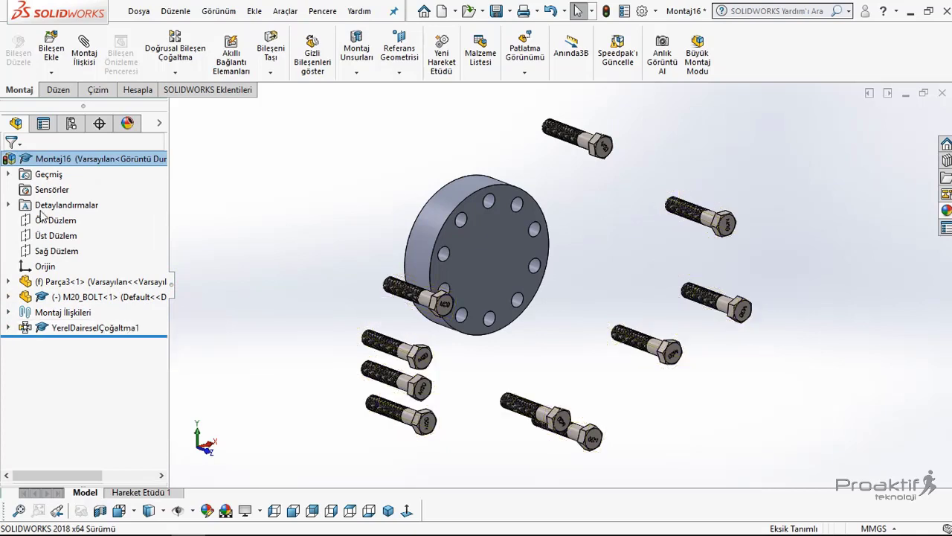
click(70, 123)
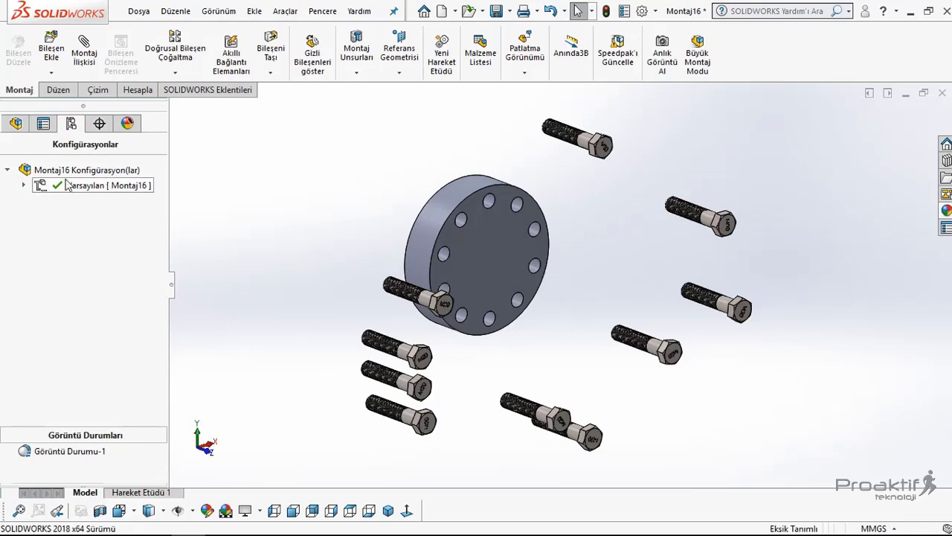
click(24, 187)
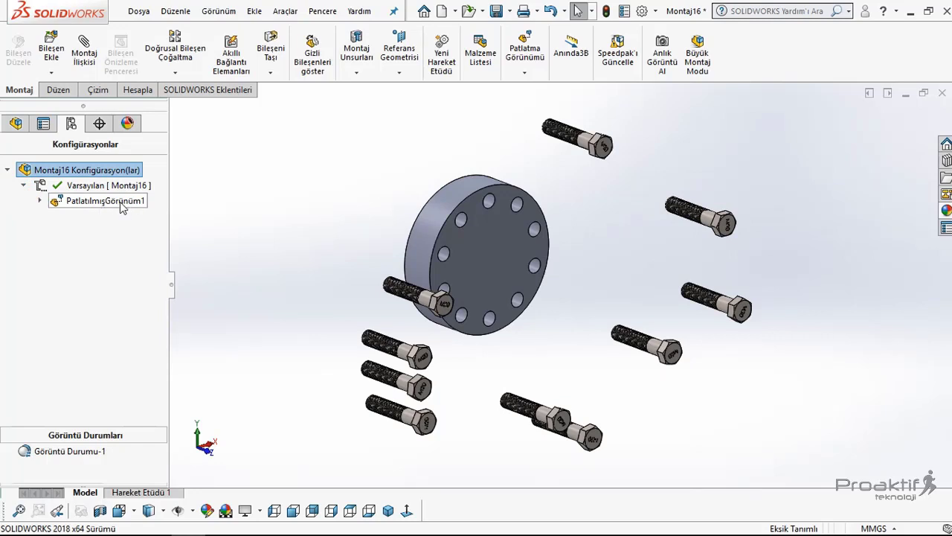
click(122, 202)
right_click(123, 207)
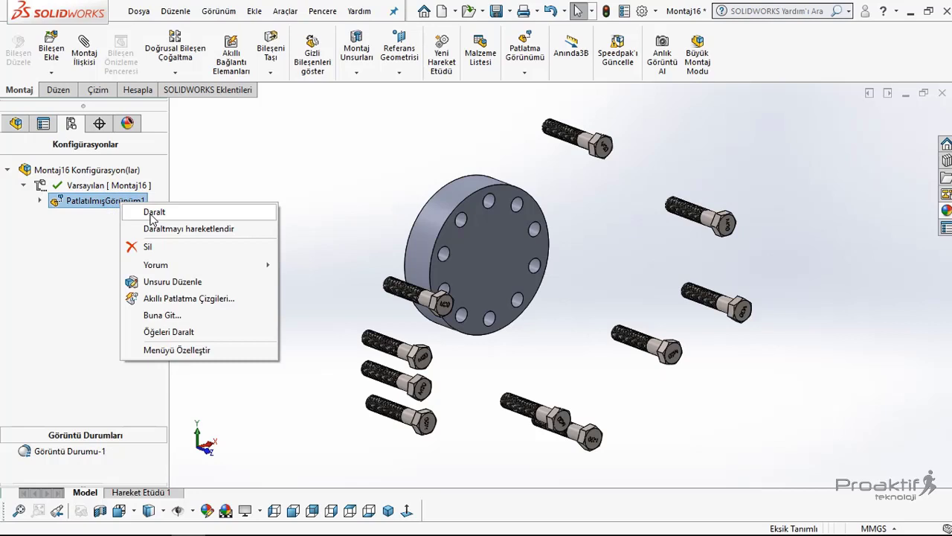
click(154, 212)
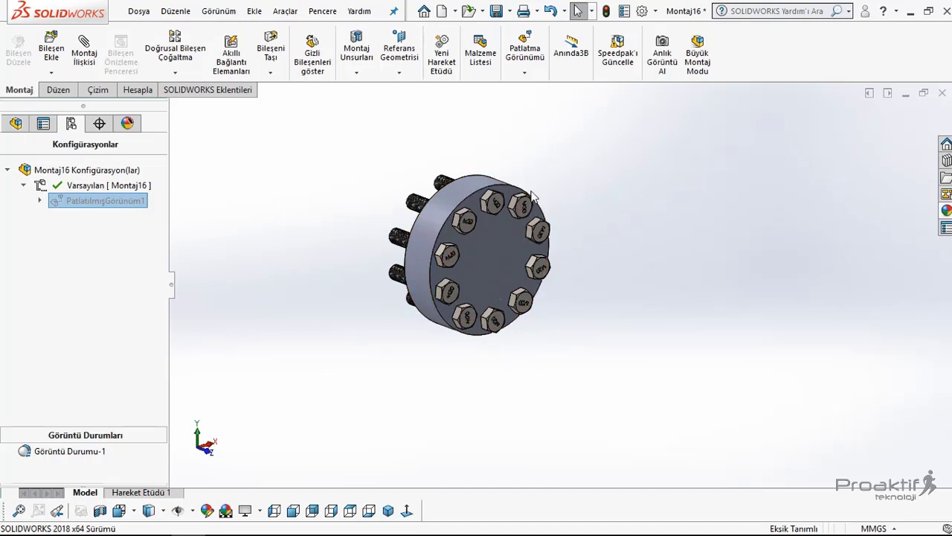
right_click(129, 207)
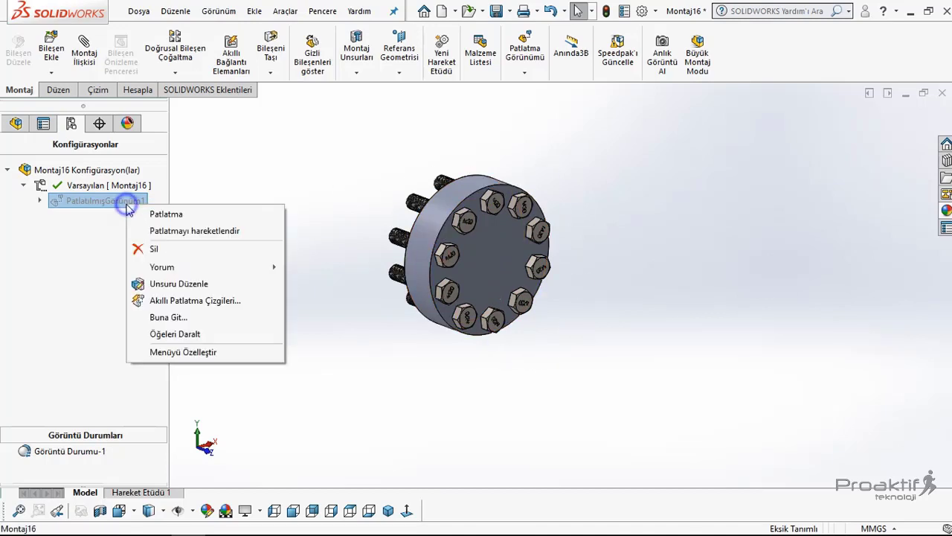
click(160, 215)
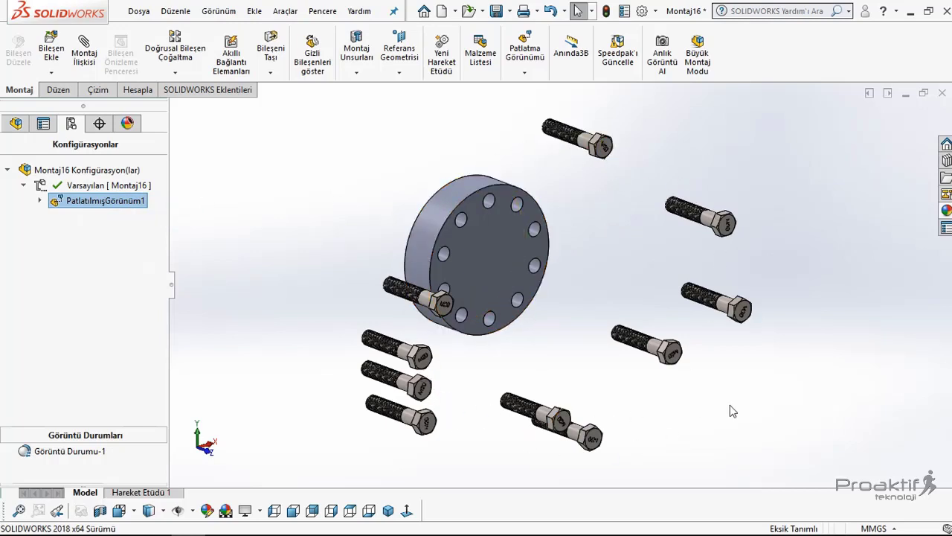
Play PatlatılmışGörünüm1's collapse animation, replay it at ×½ speed, then close the player
right_click(127, 203)
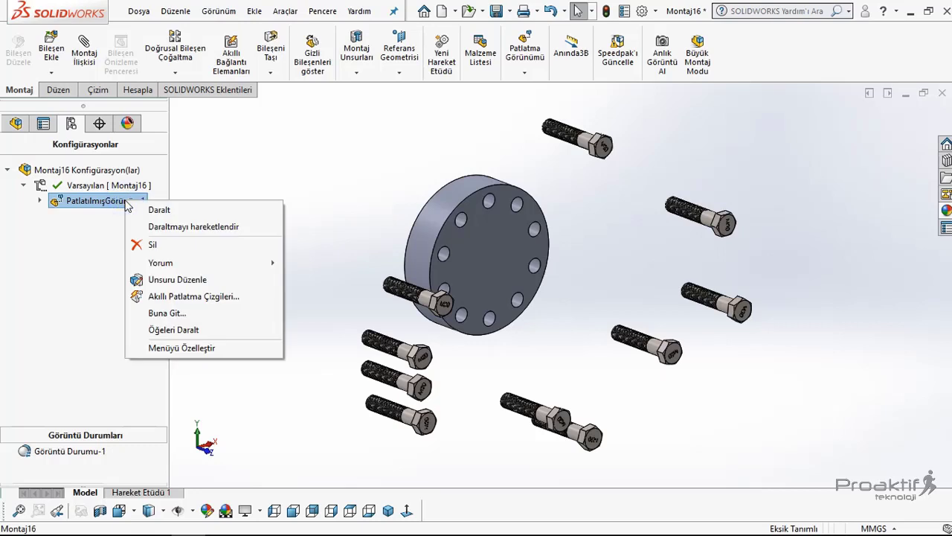
click(212, 227)
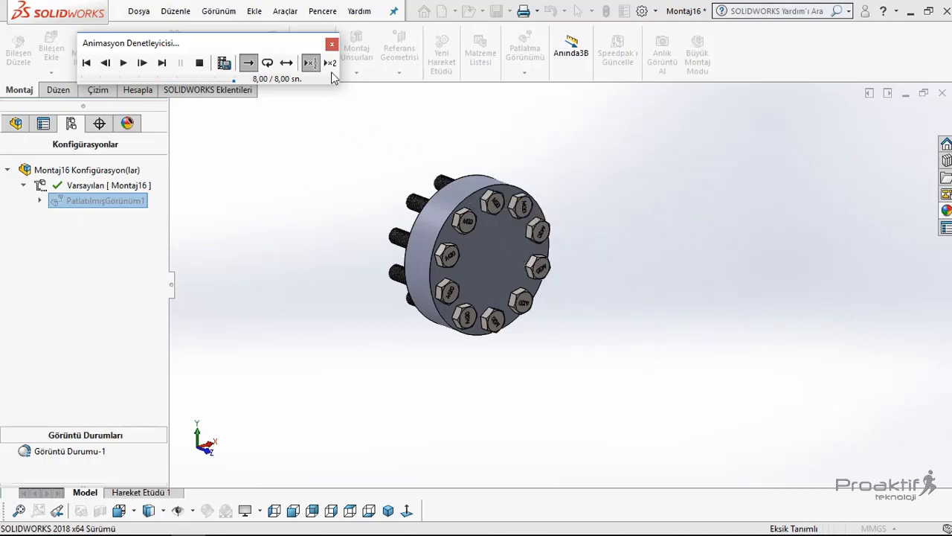
click(124, 63)
click(308, 64)
click(123, 63)
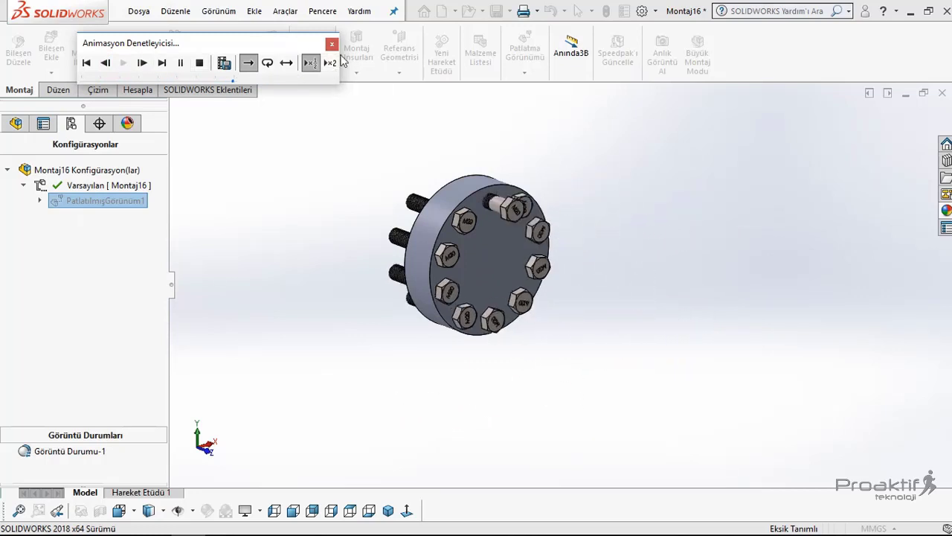
click(332, 43)
Play PatlatılmışGörünüm1's explode animation at ×2 speed, close the player and zoom to fit
right_click(127, 203)
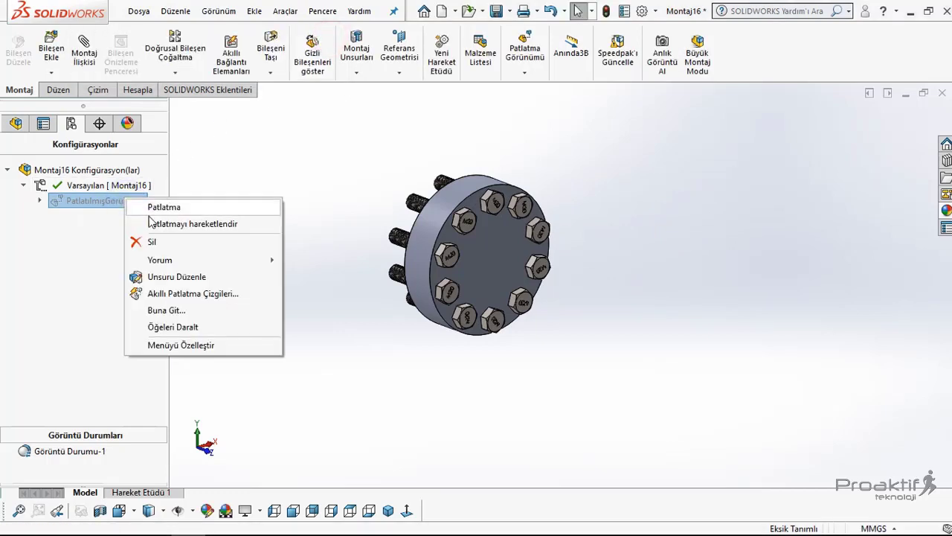
click(156, 218)
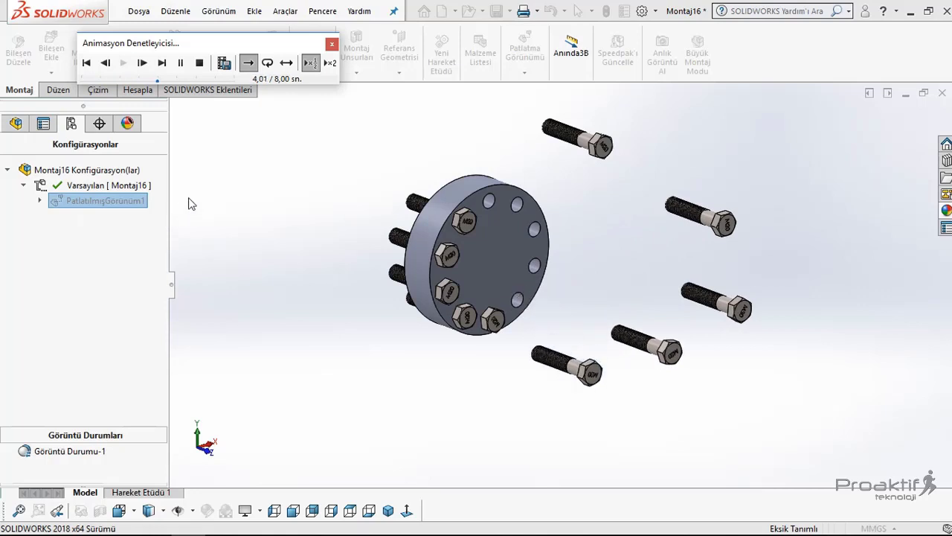
click(330, 63)
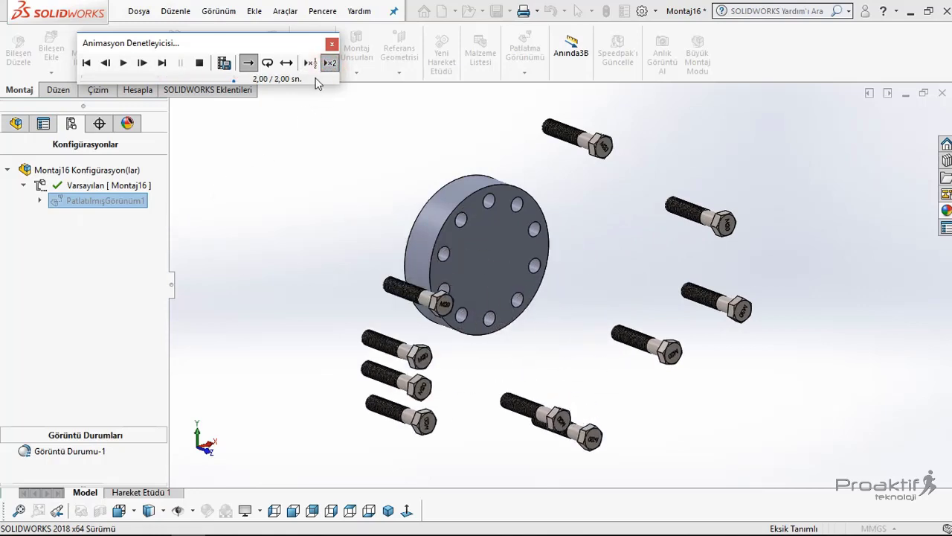
click(332, 45)
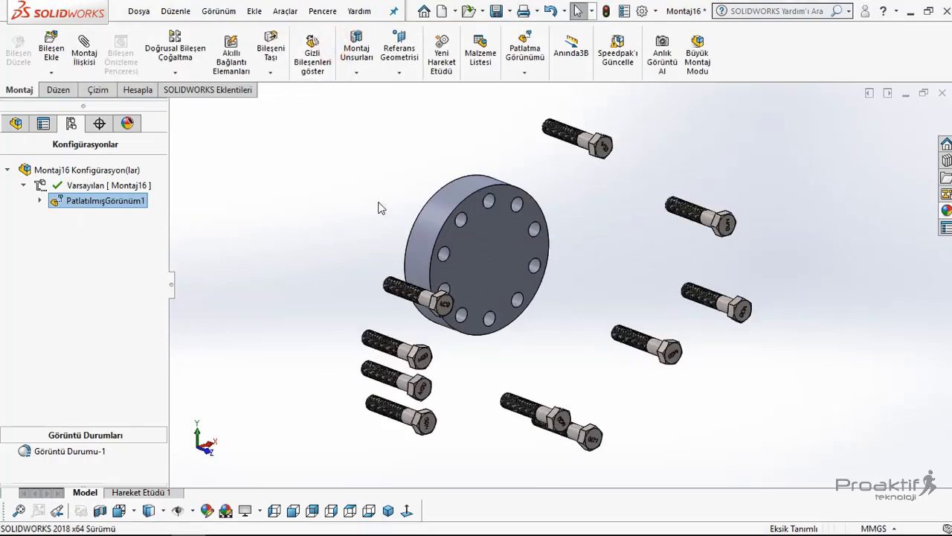
key(f)
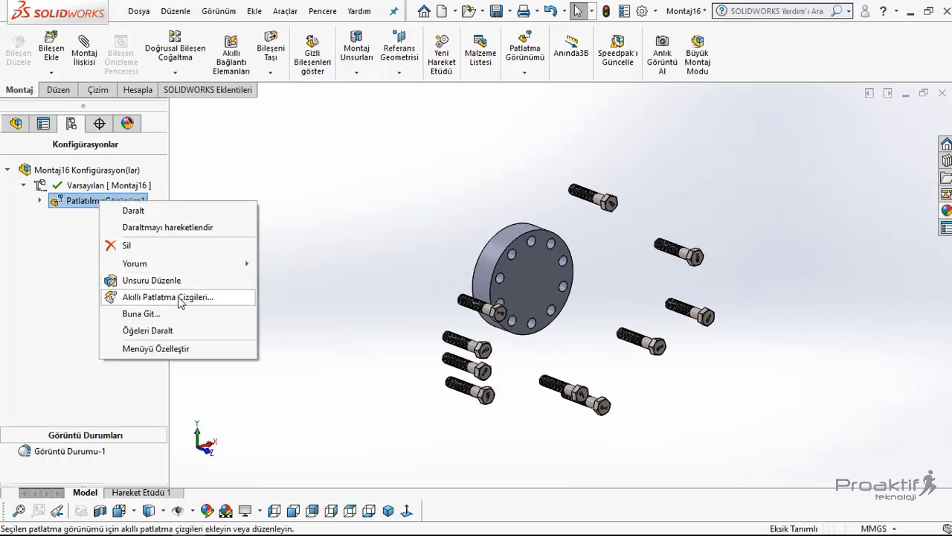
Add smart explode lines to PatlatılmışGörünüm1, orbit to review them, and accept
click(208, 299)
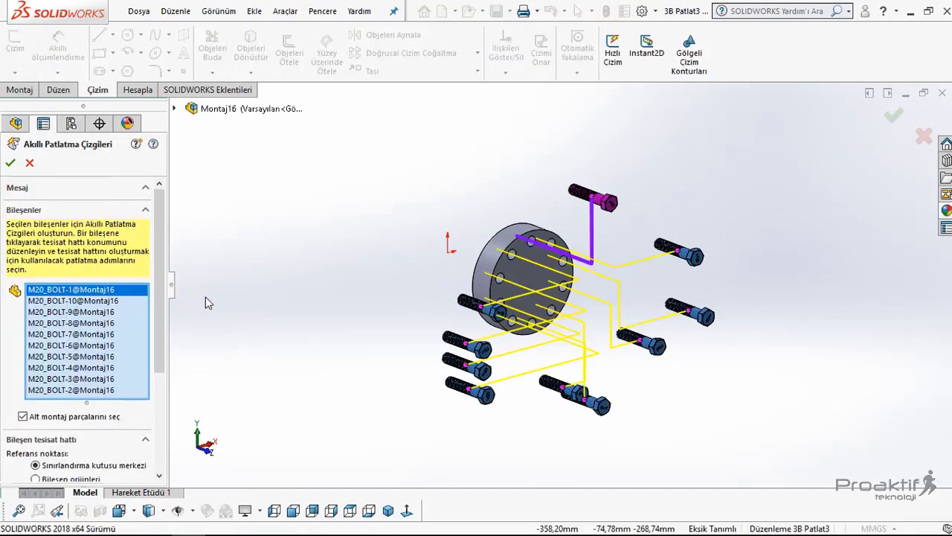
middle_drag(599, 315, 584, 275)
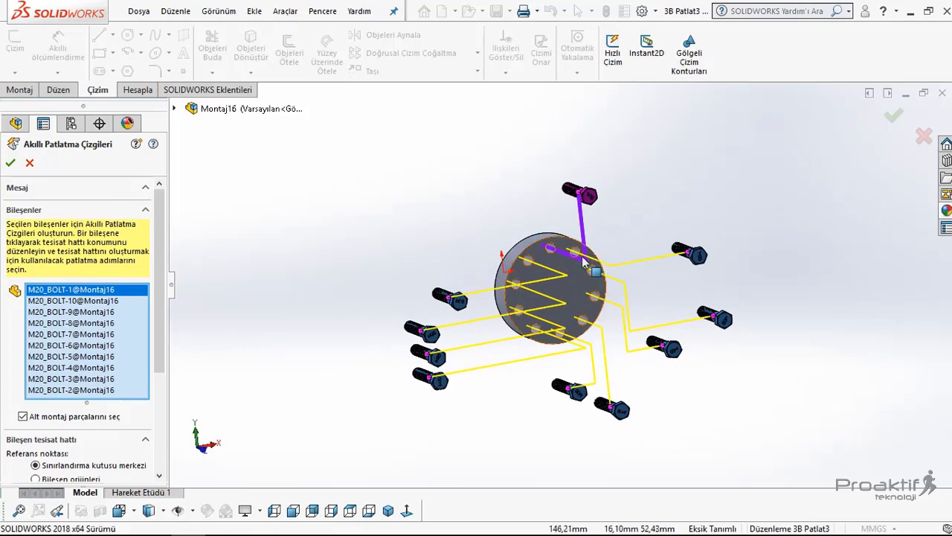
scroll(584, 276, down, 3)
scroll(573, 313, up, 3)
middle_drag(573, 312, 577, 273)
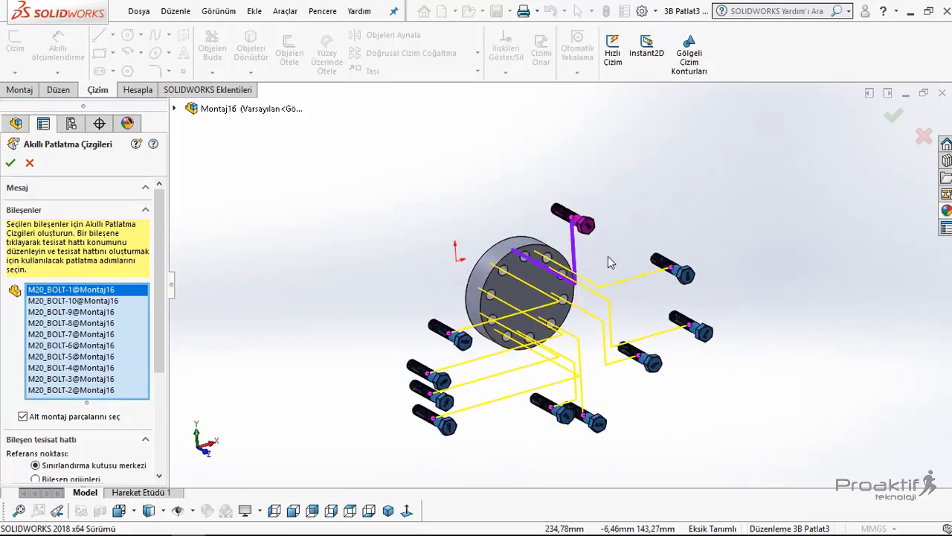
scroll(584, 320, down, 2)
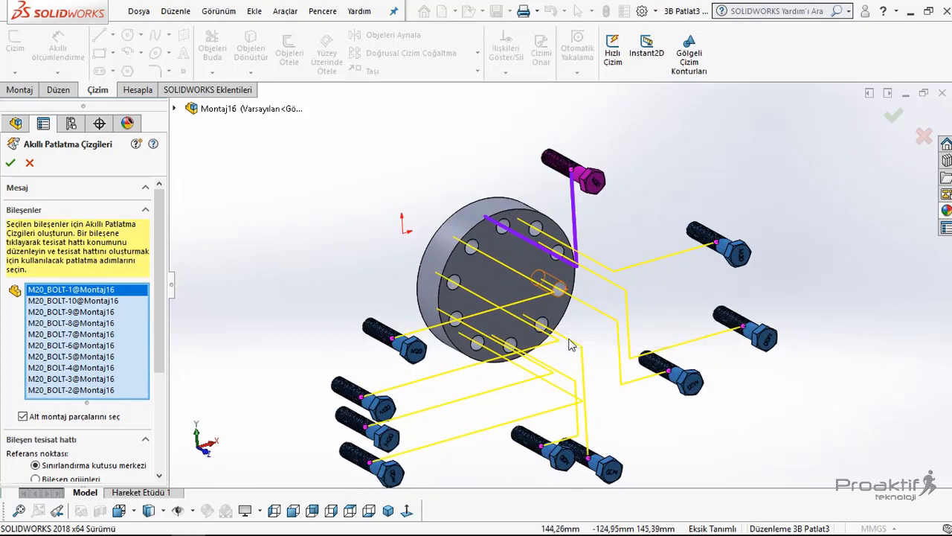
scroll(569, 345, up, 1)
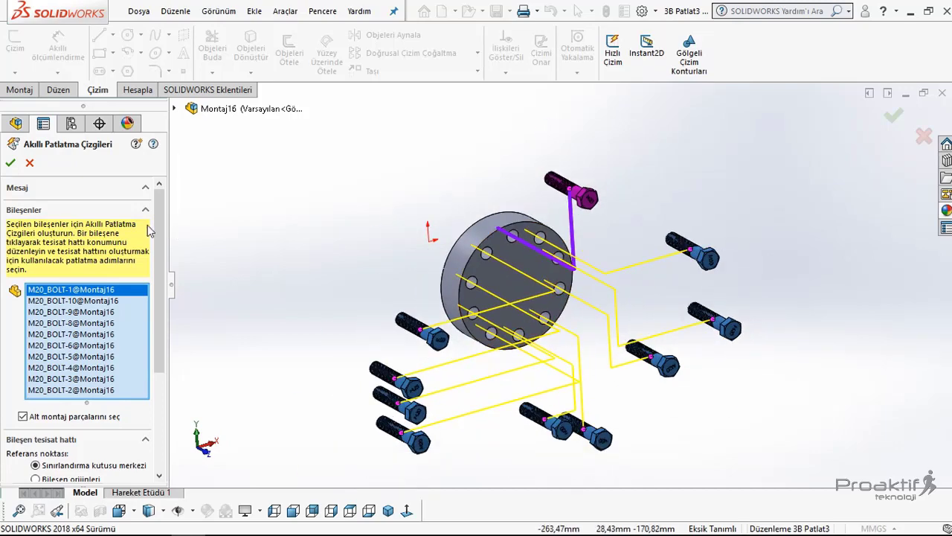
click(10, 163)
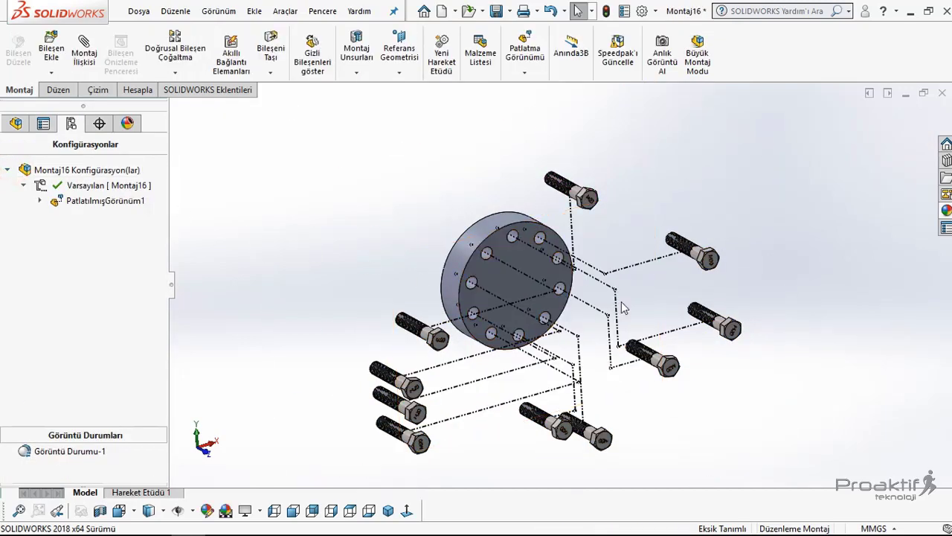
mouse_move(623, 308)
middle_down()
mouse_move(600, 258)
mouse_move(615, 268)
middle_up()
scroll(525, 272, down, 5)
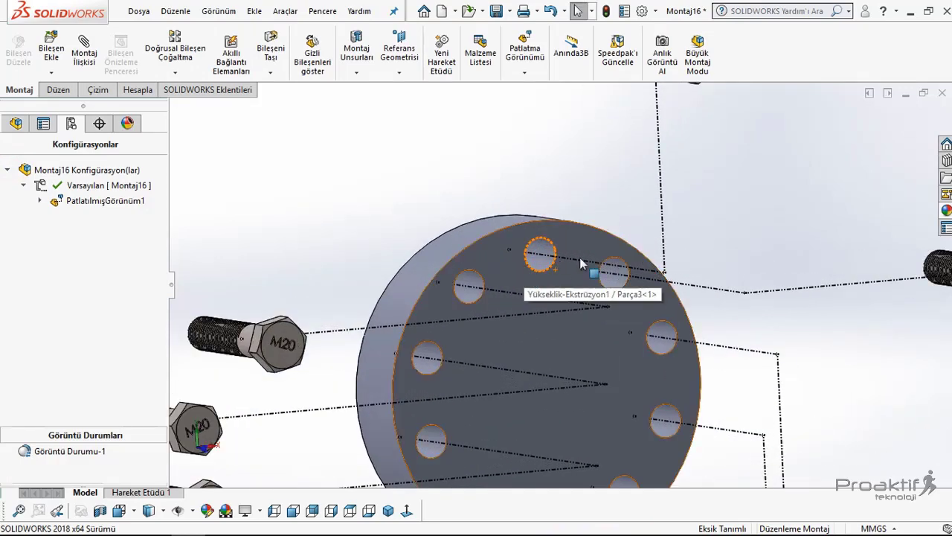
scroll(525, 272, up, 4)
middle_drag(601, 312, 655, 315)
mouse_move(653, 378)
middle_down()
mouse_move(666, 365)
mouse_move(663, 340)
mouse_move(685, 347)
mouse_move(685, 315)
mouse_move(610, 339)
mouse_move(585, 336)
mouse_move(663, 347)
mouse_move(469, 246)
middle_up()
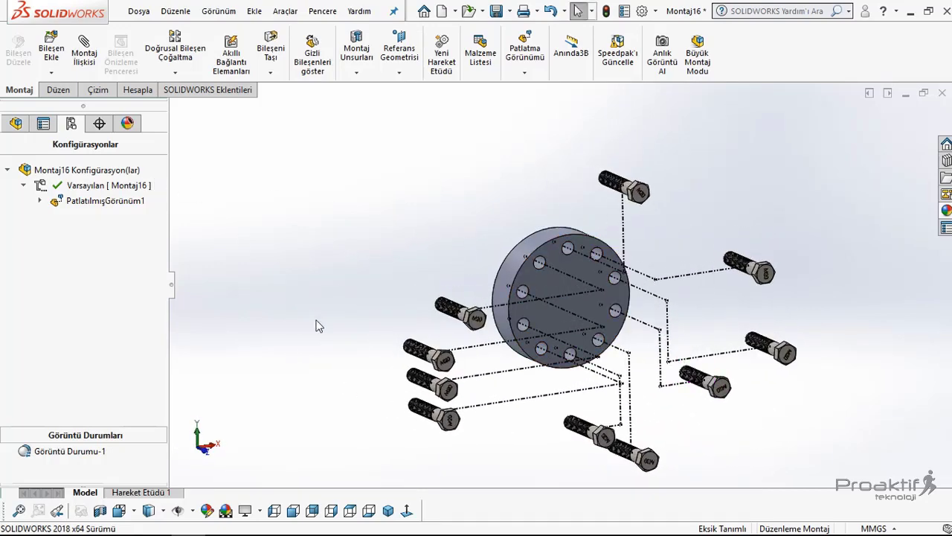